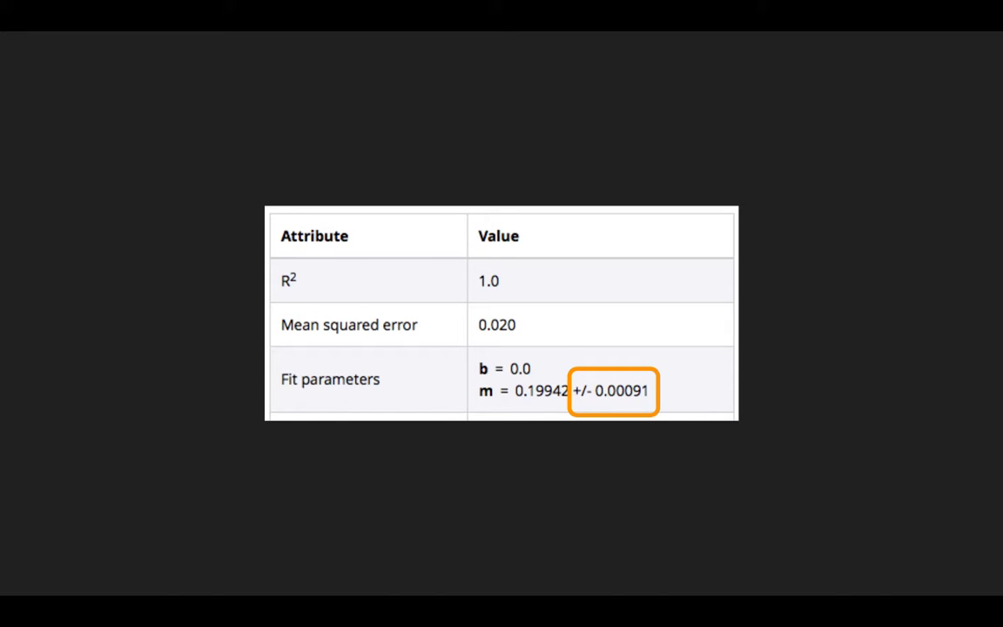
- Advance to the slide showing the position (m) fit trace annotated R² = 0.9977
{"action": "key", "text": "Right"}
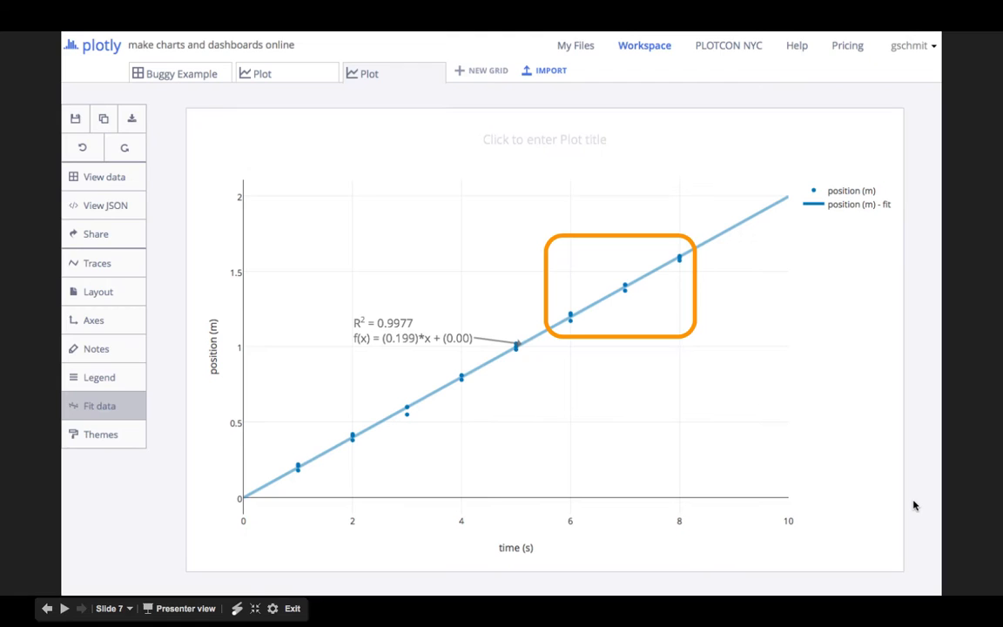